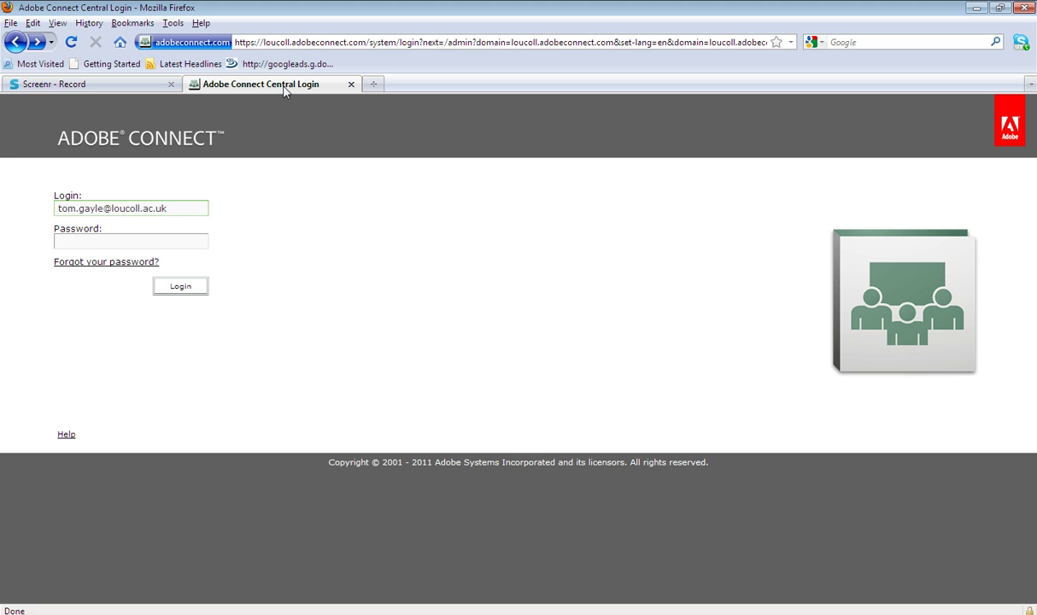
# Step: Enter the account password and log in to Adobe Connect Central
pyautogui.click(160, 241)
pyautogui.write('****')
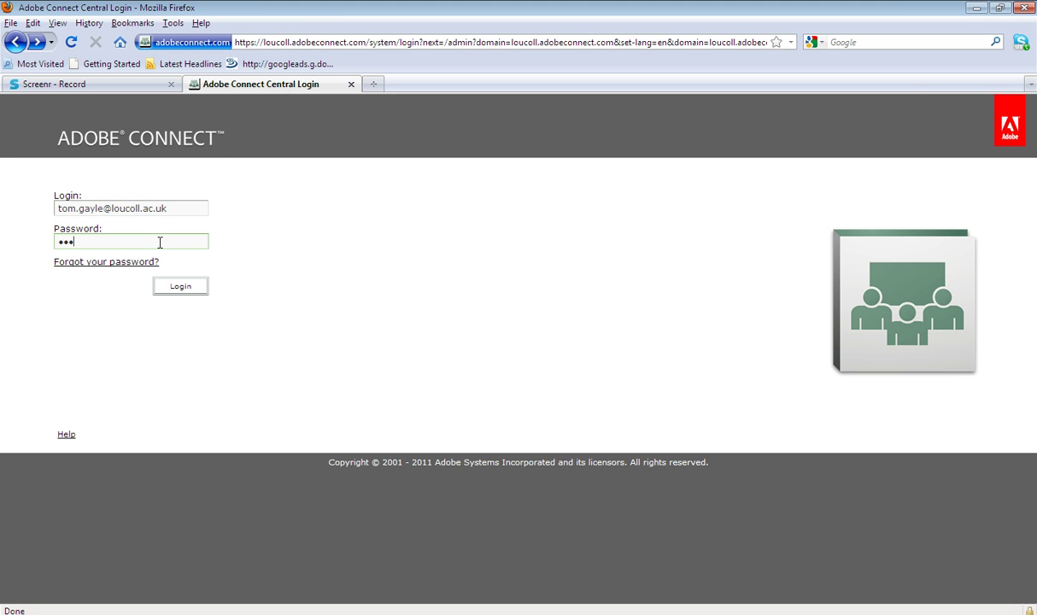
pyautogui.click(189, 287)
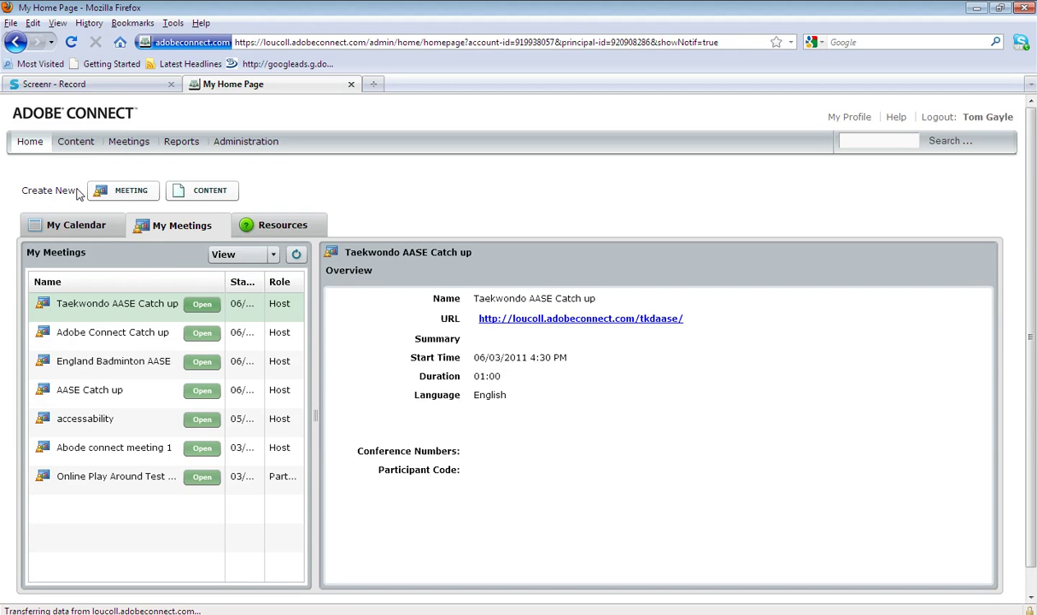
# Step: Create a new meeting named "Badminton AASE" with the custom URL ending "badminton"
pyautogui.click(124, 191)
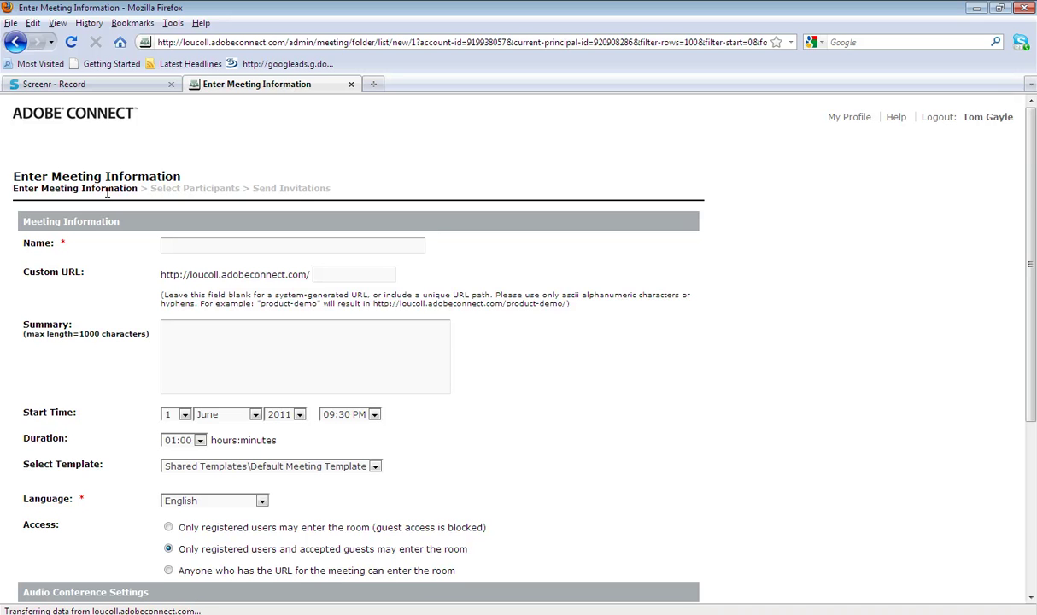
pyautogui.click(190, 247)
pyautogui.write('Badminto')
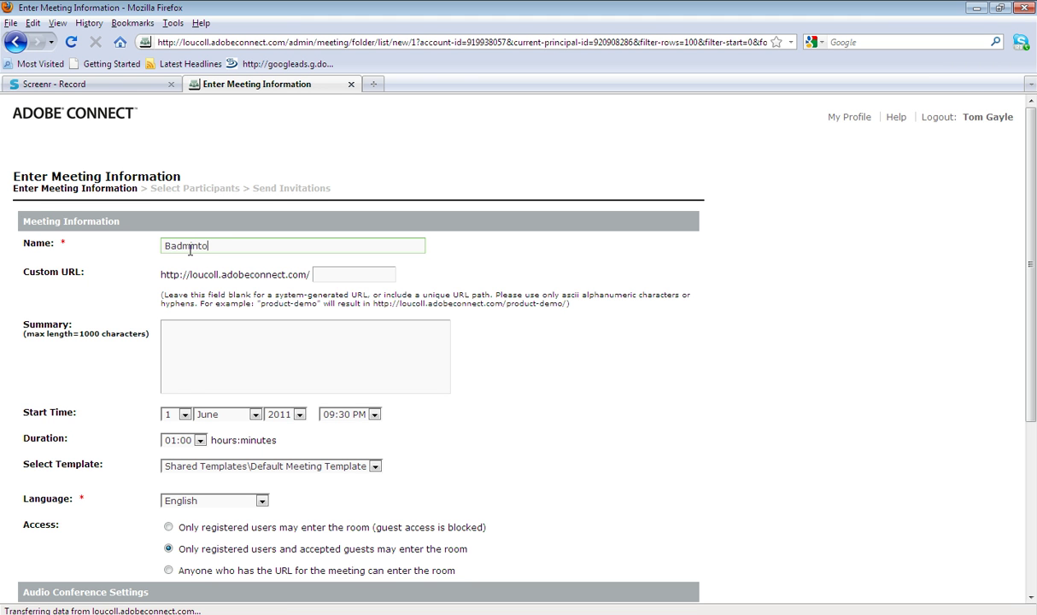
pyautogui.write('n AASE')
pyautogui.click(334, 275)
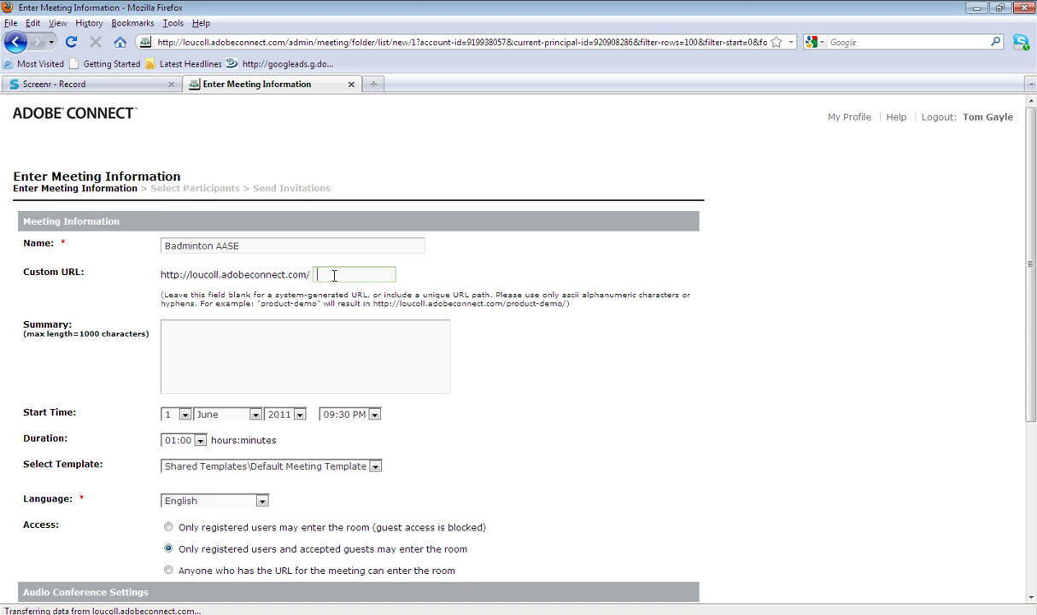
pyautogui.write('badminton')
pyautogui.click(305, 357)
# Step: Set the meeting's start time to 6 June 2011, 02:15 PM and its duration to 01:30
pyautogui.click(186, 415)
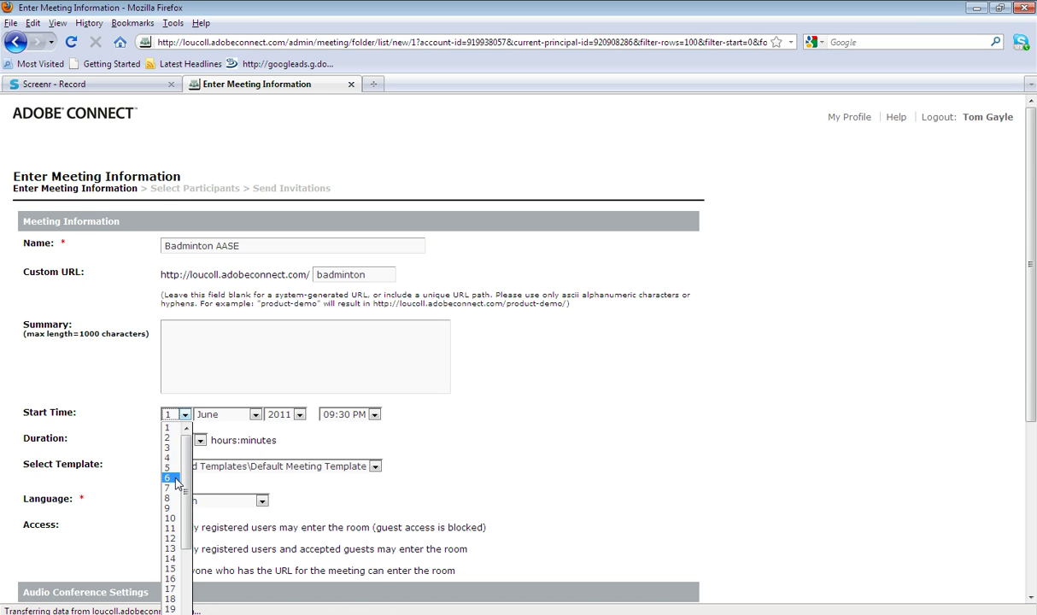
pyautogui.click(176, 478)
pyautogui.click(363, 415)
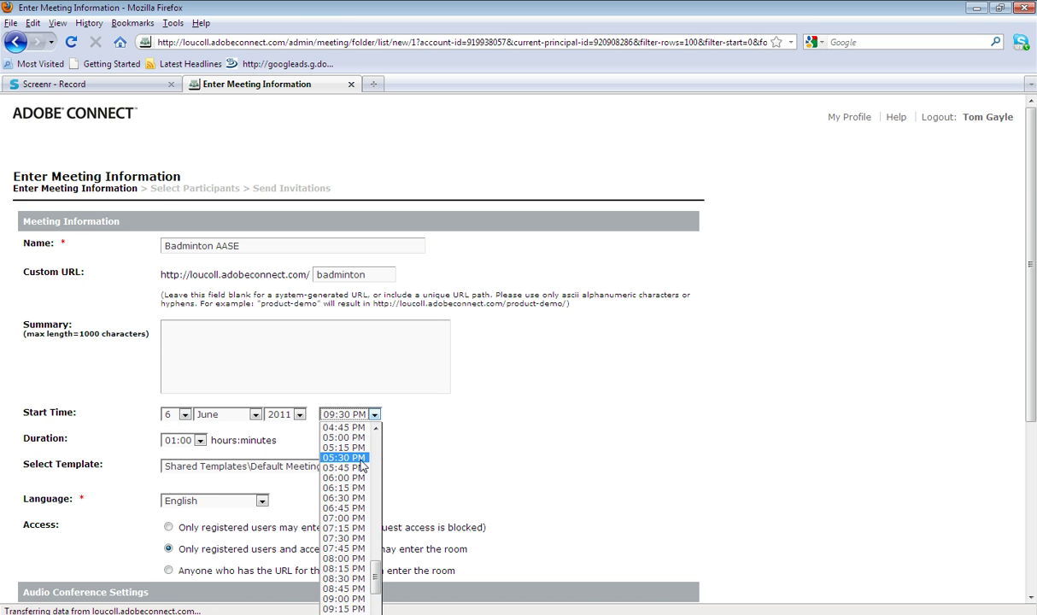
pyautogui.click(375, 429)
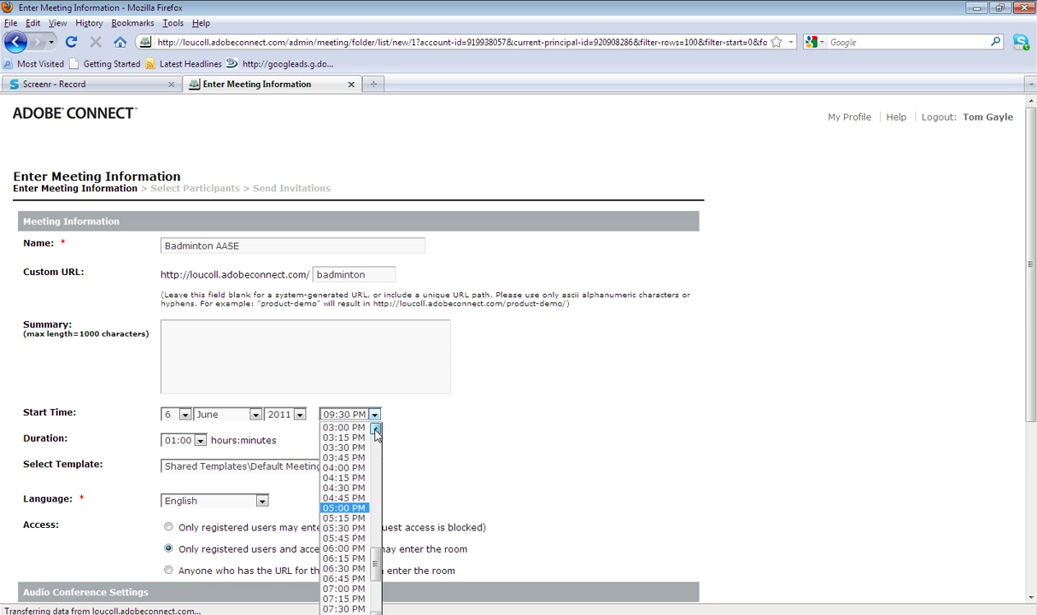
pyautogui.click(376, 429)
pyautogui.click(348, 438)
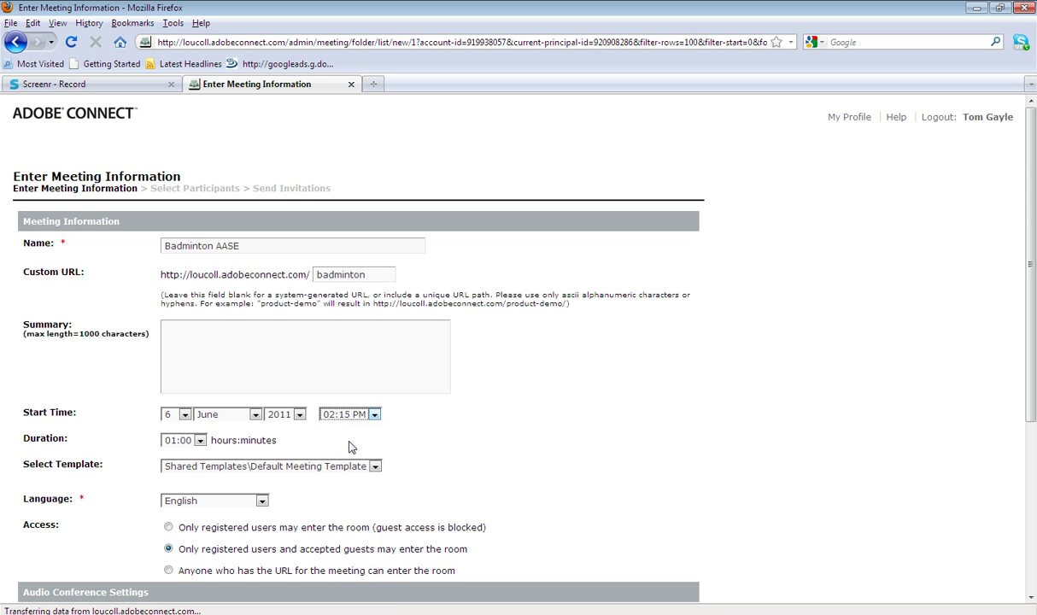
pyautogui.click(201, 440)
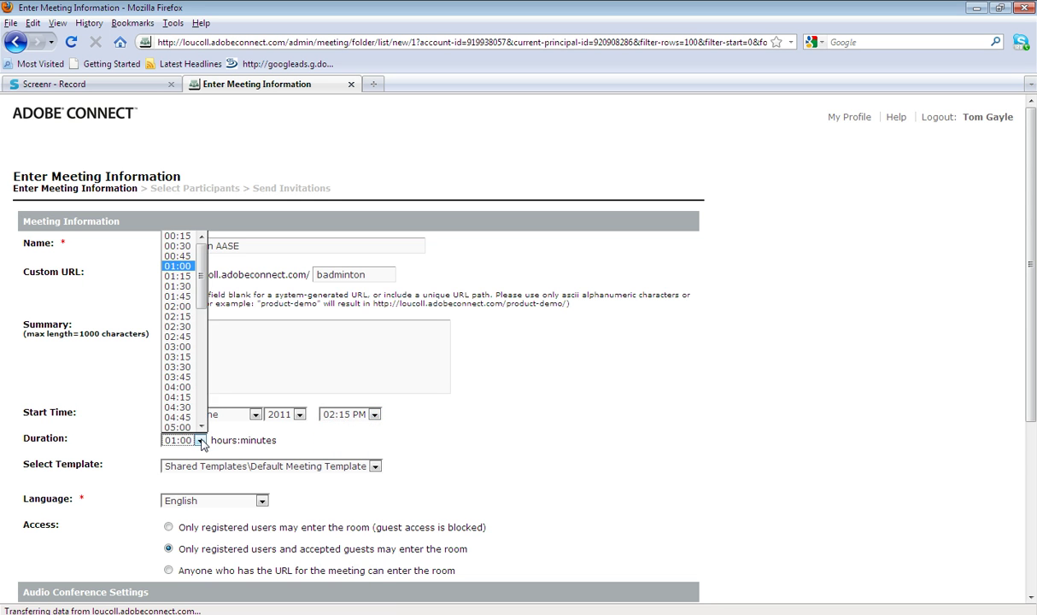
pyautogui.click(181, 287)
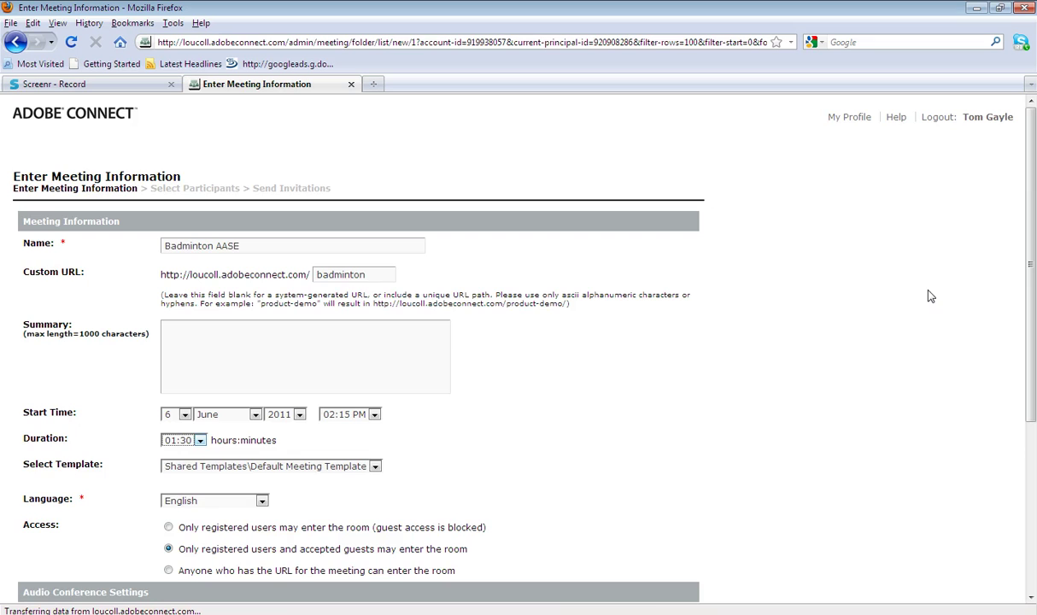
# Step: Allow only registered users and accepted guests to enter the room, and continue to participant selection
pyautogui.scroll(-2, 961, 254)
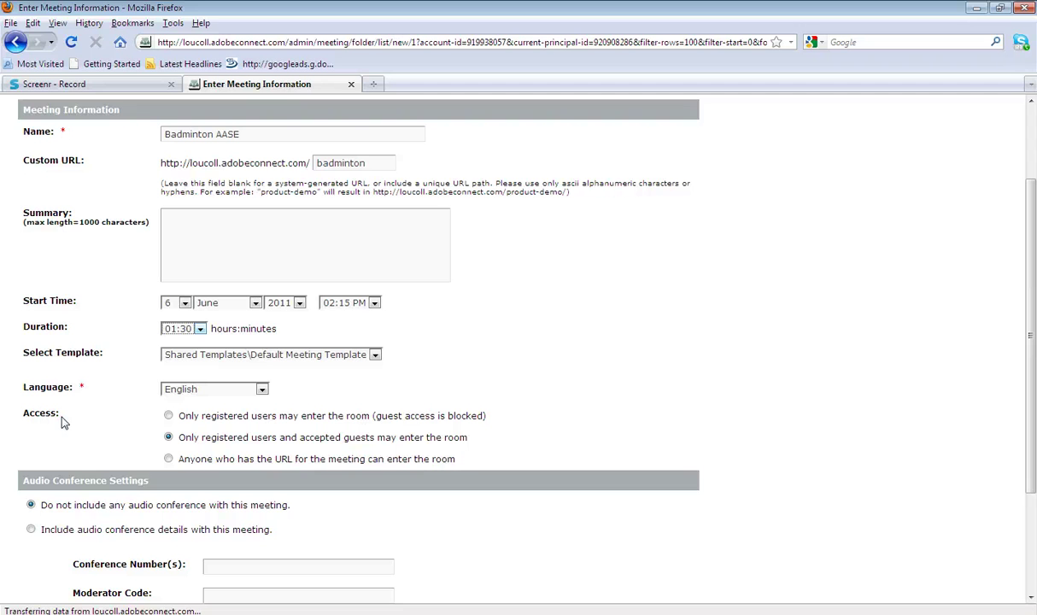
pyautogui.click(169, 417)
pyautogui.click(169, 438)
pyautogui.click(169, 458)
pyautogui.click(169, 437)
pyautogui.moveTo(1033, 368); pyautogui.dragTo(1030, 435)
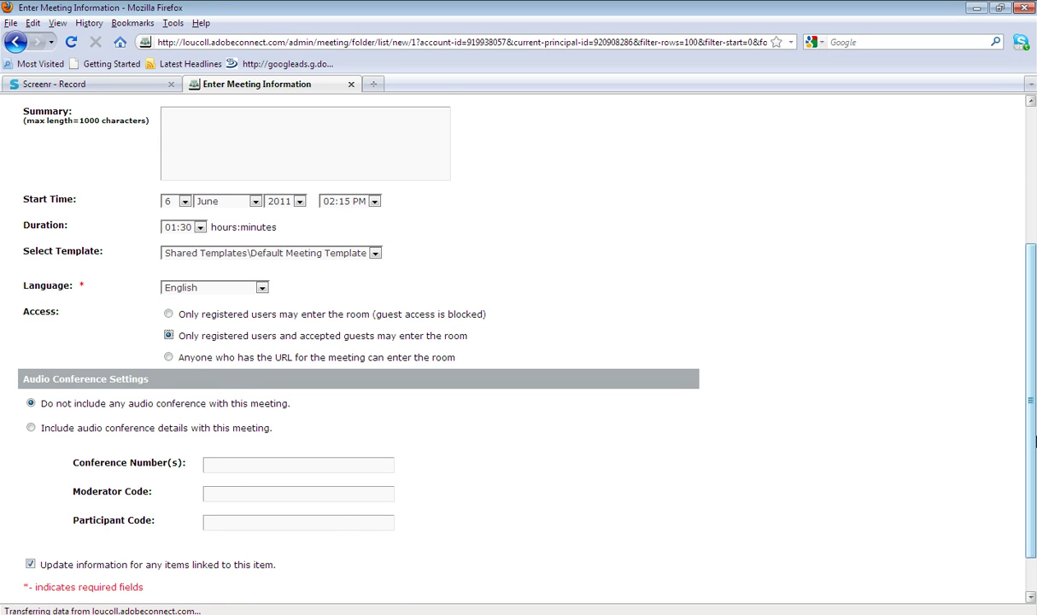
pyautogui.scroll(-1, 1031, 448)
pyautogui.moveTo(1030, 448); pyautogui.dragTo(1030, 489)
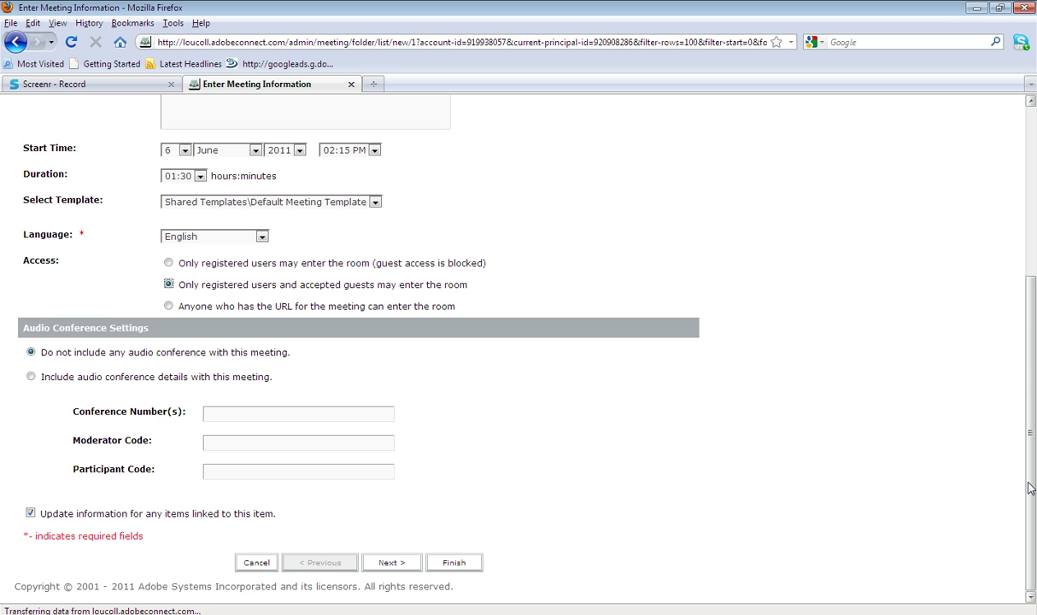
pyautogui.click(397, 564)
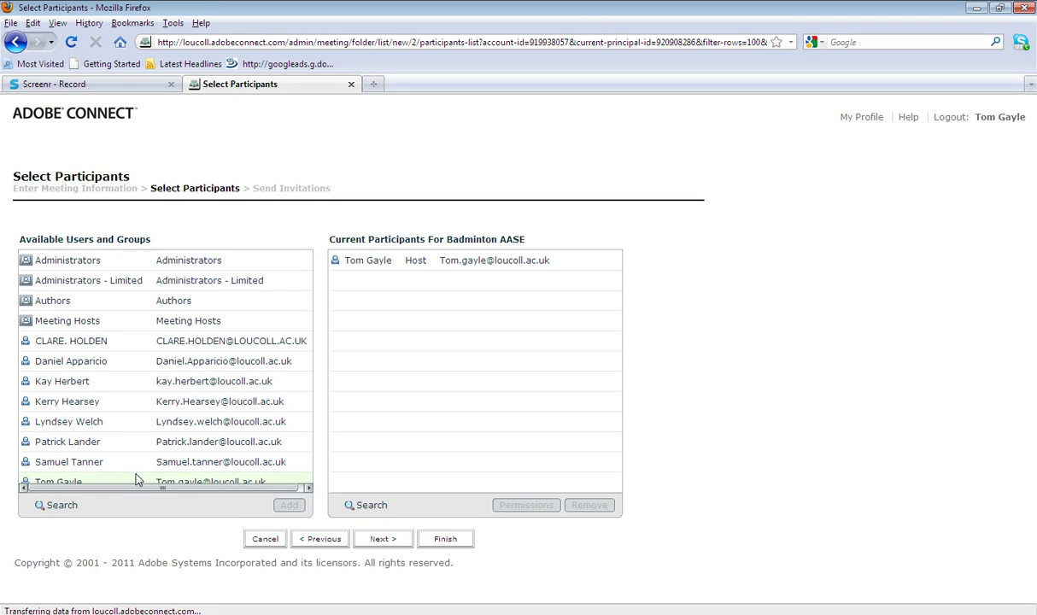
# Step: Add two individual users from the available users and groups to the current participants for Badminton AASE
pyautogui.click(121, 422)
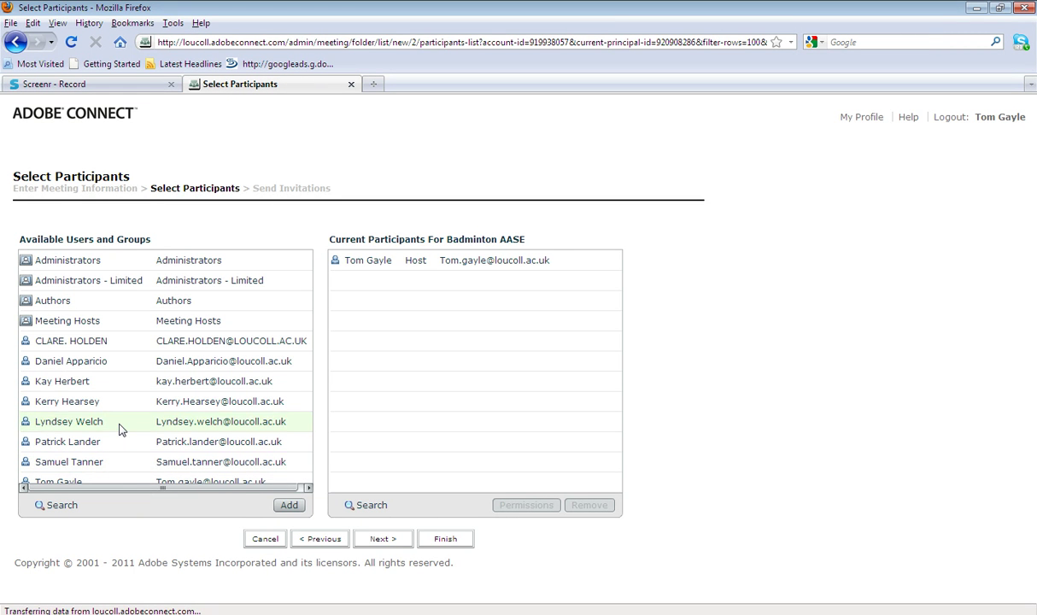
pyautogui.click(290, 507)
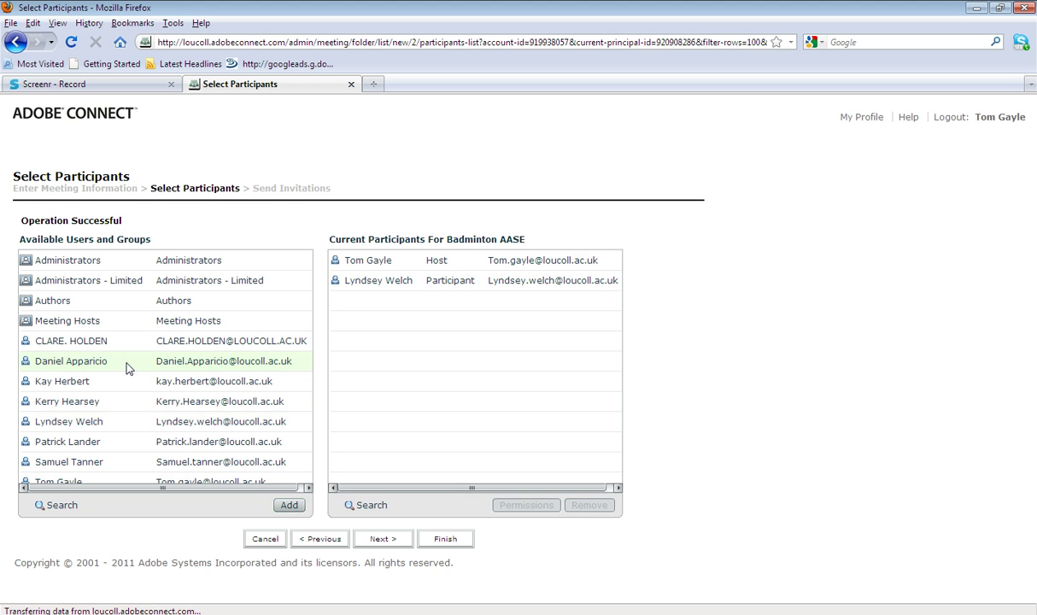
pyautogui.click(127, 366)
pyautogui.click(290, 507)
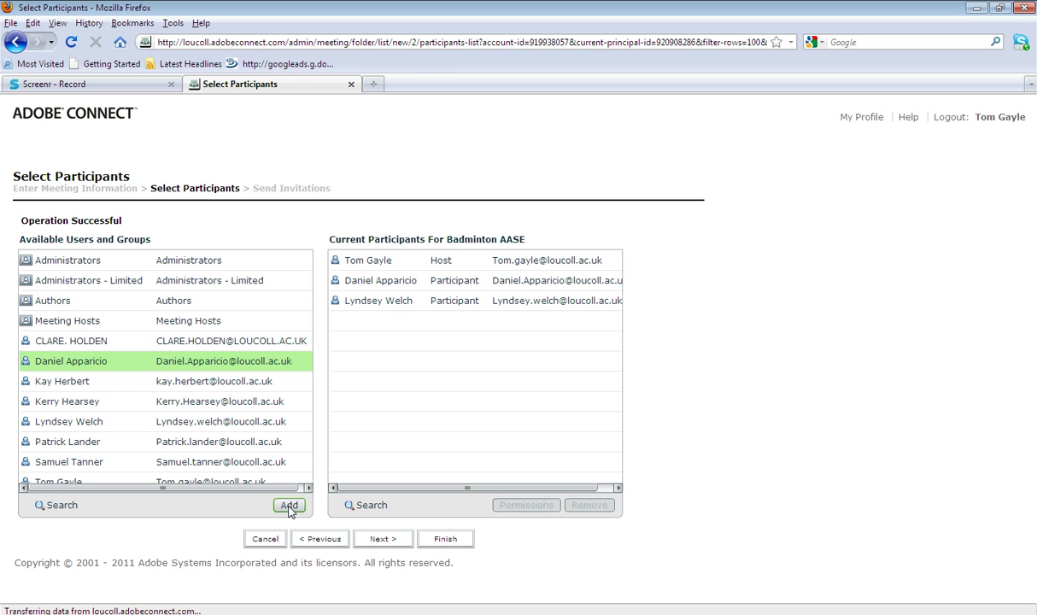
# Step: Continue to the invitations stage, choose to send e-mail invitations, and finish the meeting setup
pyautogui.click(394, 542)
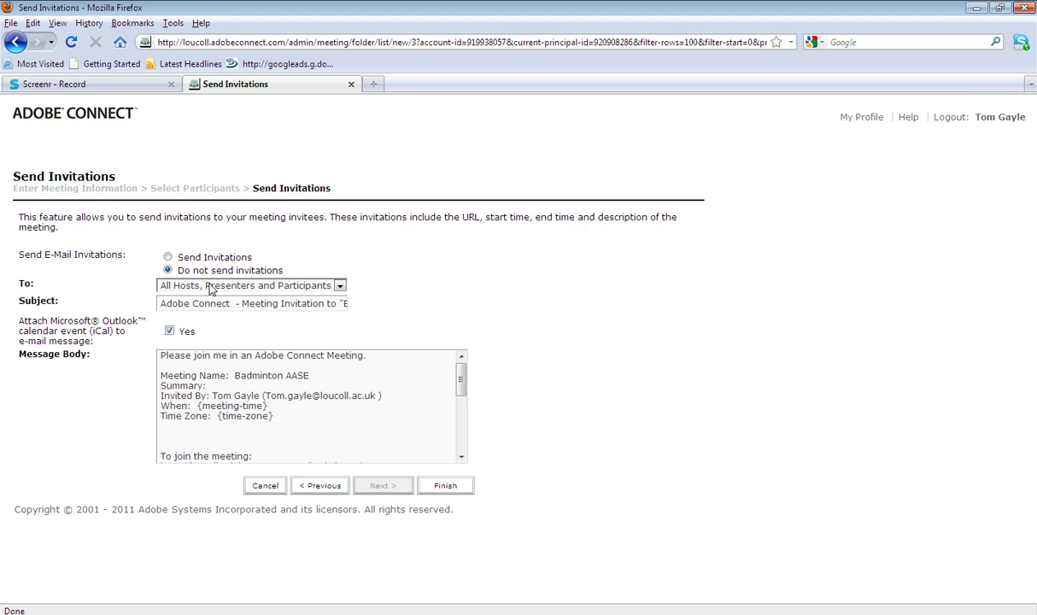
pyautogui.click(169, 258)
pyautogui.click(445, 486)
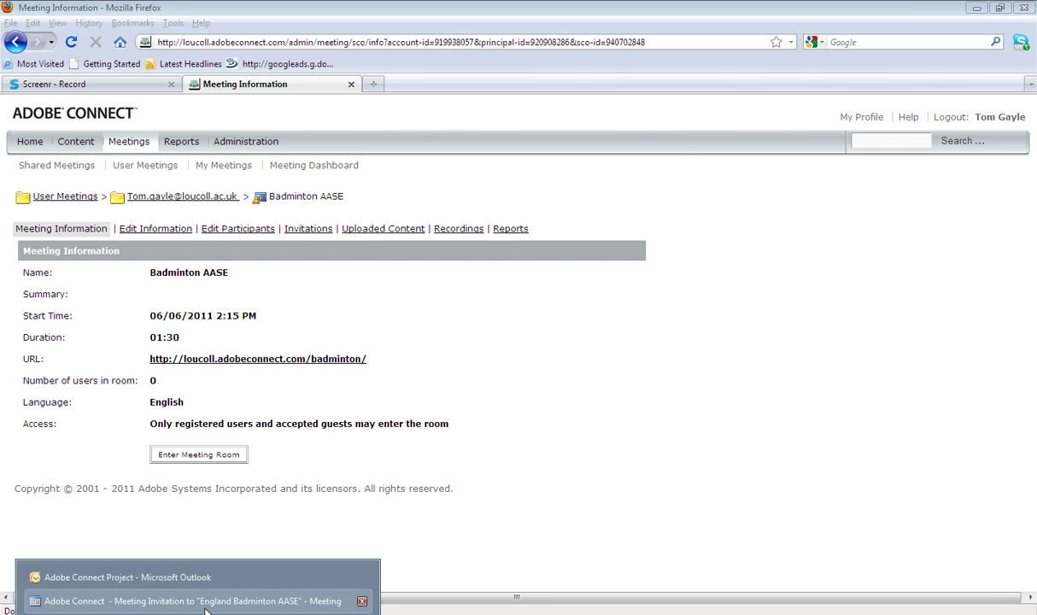
# Step: Switch to Outlook's open meeting invitation for "England Badminton AASE" to view an example invitation
pyautogui.click(266, 601)
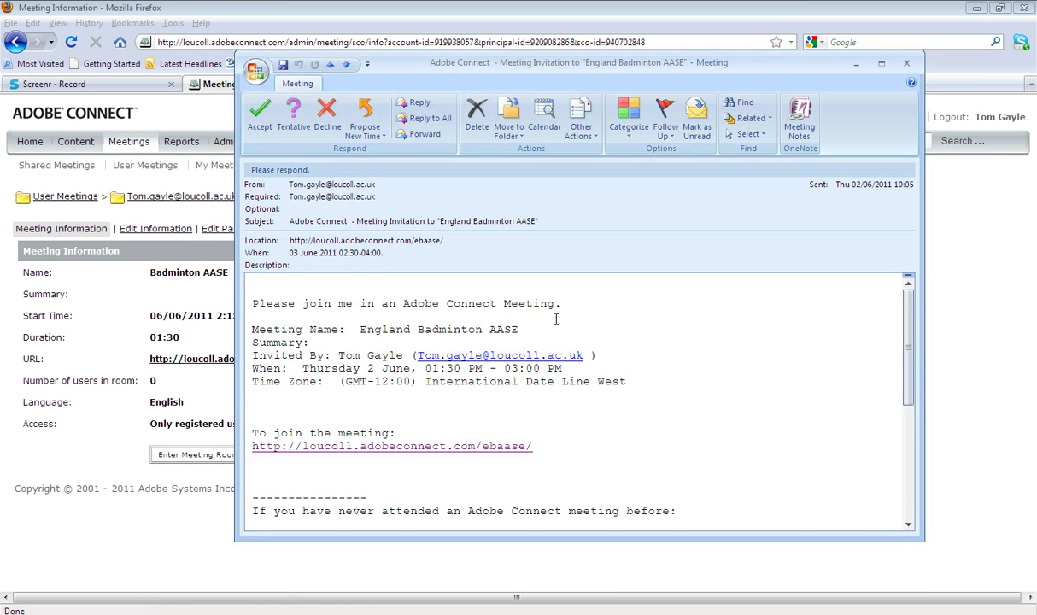